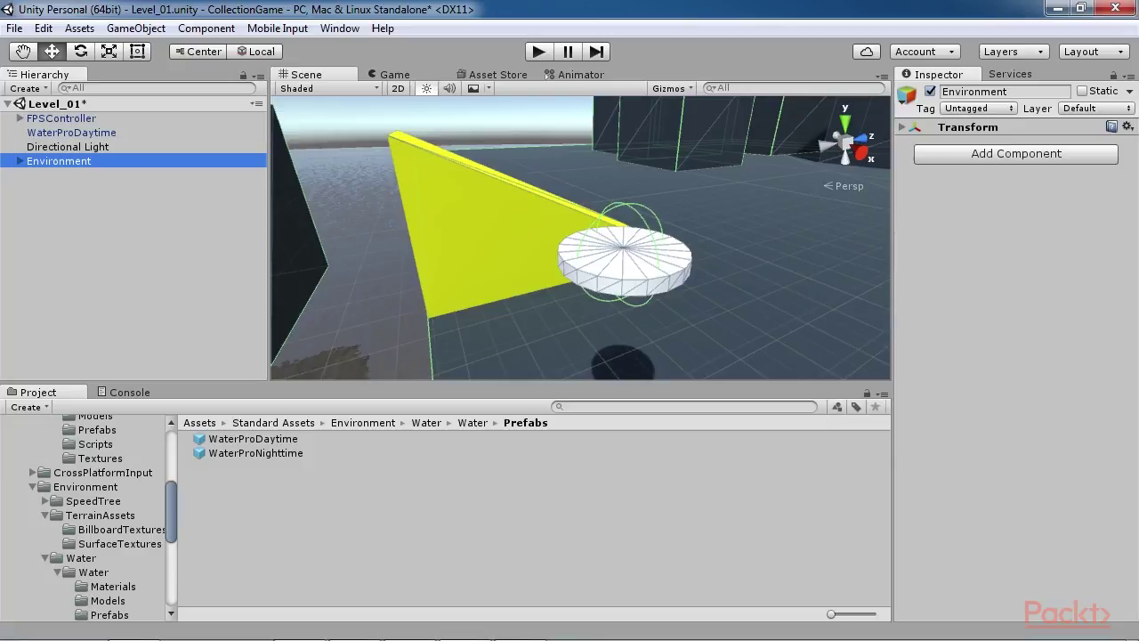
# - Browse the object creation list without adding anything, then select the cylinder coin
pyautogui.click(136, 27)
pyautogui.moveTo(276, 96)
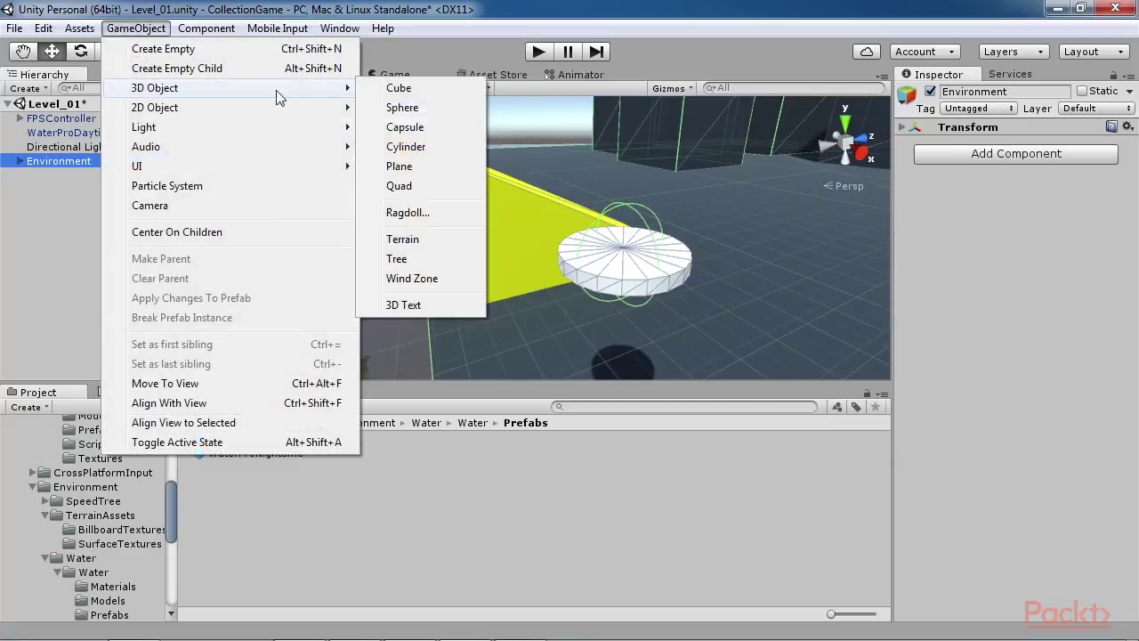
pyautogui.click(580, 157)
pyautogui.click(628, 272)
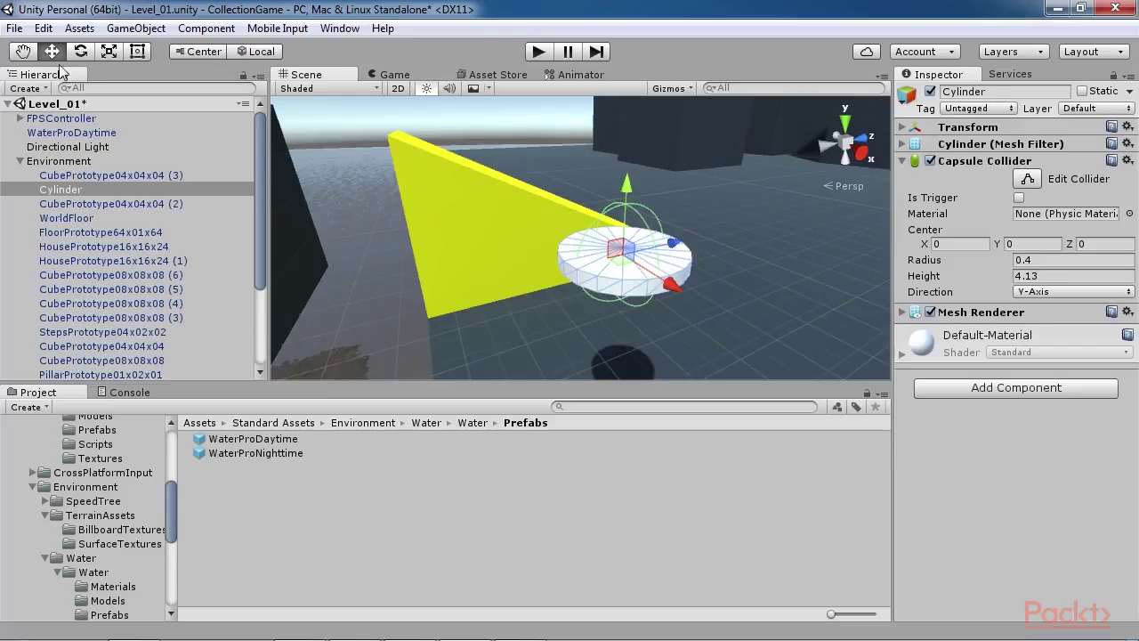
pyautogui.moveTo(269, 168); pyautogui.dragTo(180, 168)
# - With the Rotate tool, turn the coin disc upright onto its edge
pyautogui.click(515, 302)
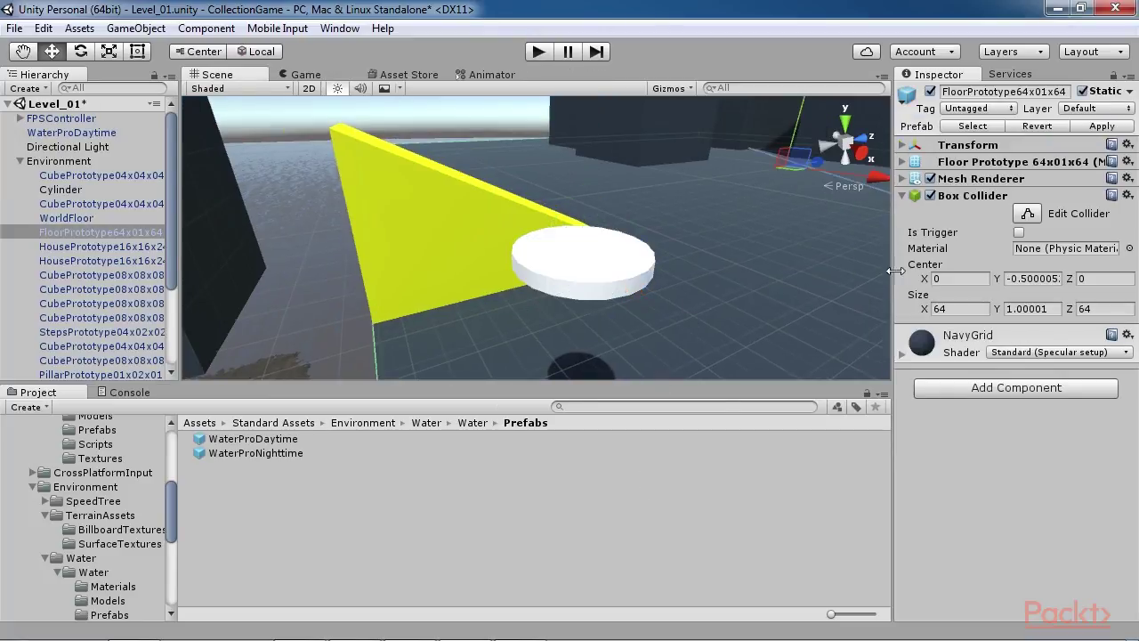
pyautogui.click(654, 291)
pyautogui.click(676, 321)
pyautogui.press('r')
pyautogui.press('e')
pyautogui.click(614, 263)
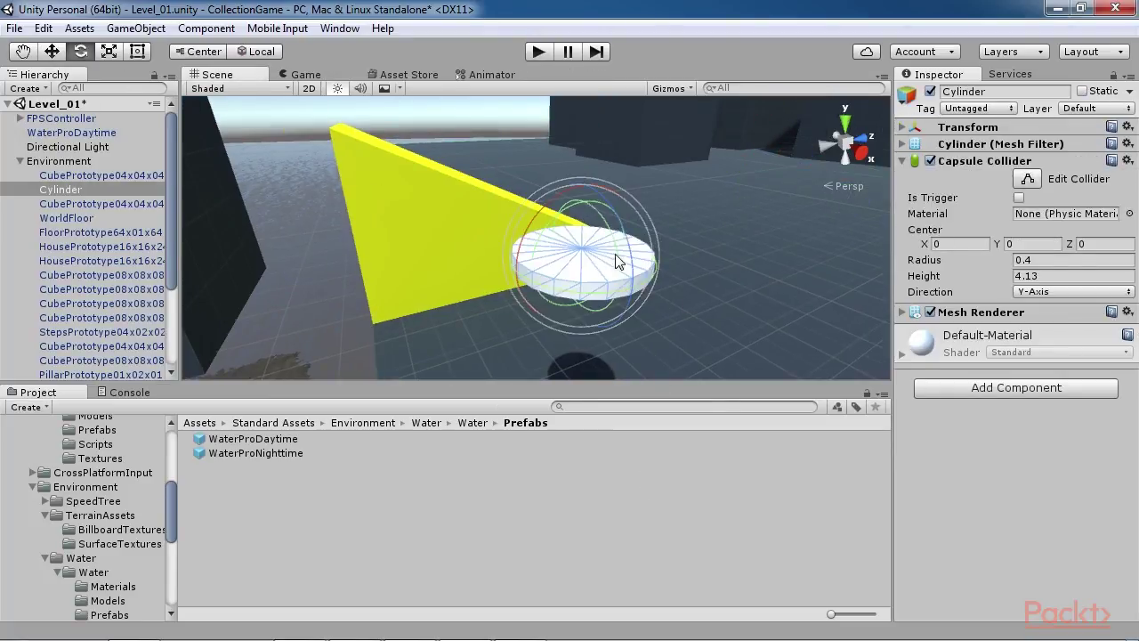
pyautogui.moveTo(567, 207); pyautogui.dragTo(638, 280)
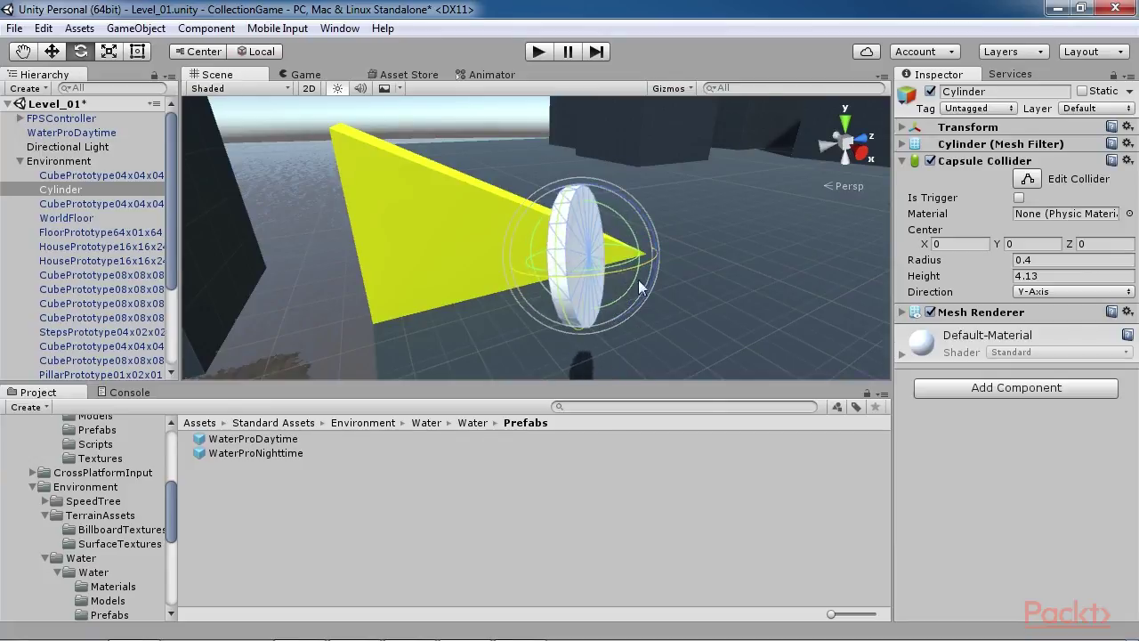
pyautogui.click(724, 285)
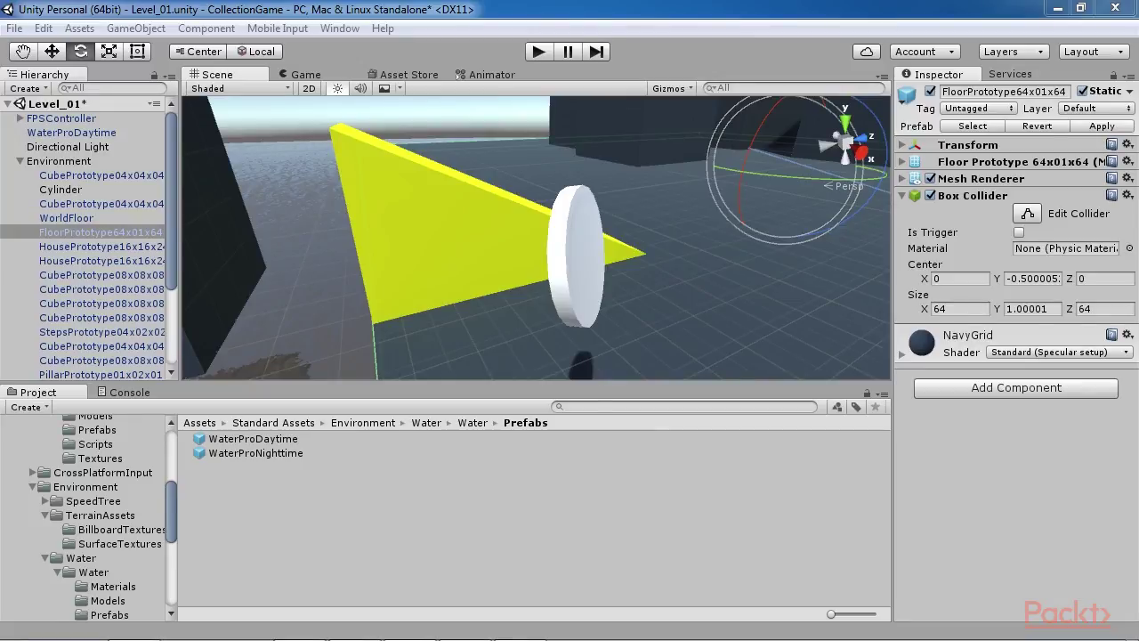
# - In the root Assets folder, create a new Material and name it mat_GoldCoin
pyautogui.click(199, 422)
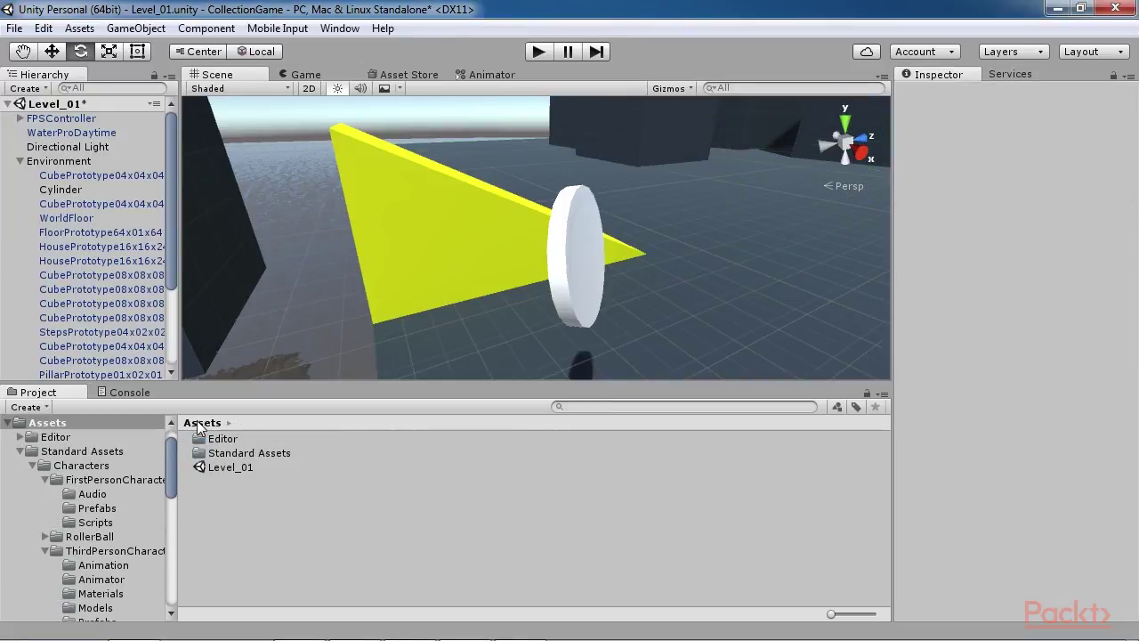
pyautogui.click(21, 452)
pyautogui.click(27, 406)
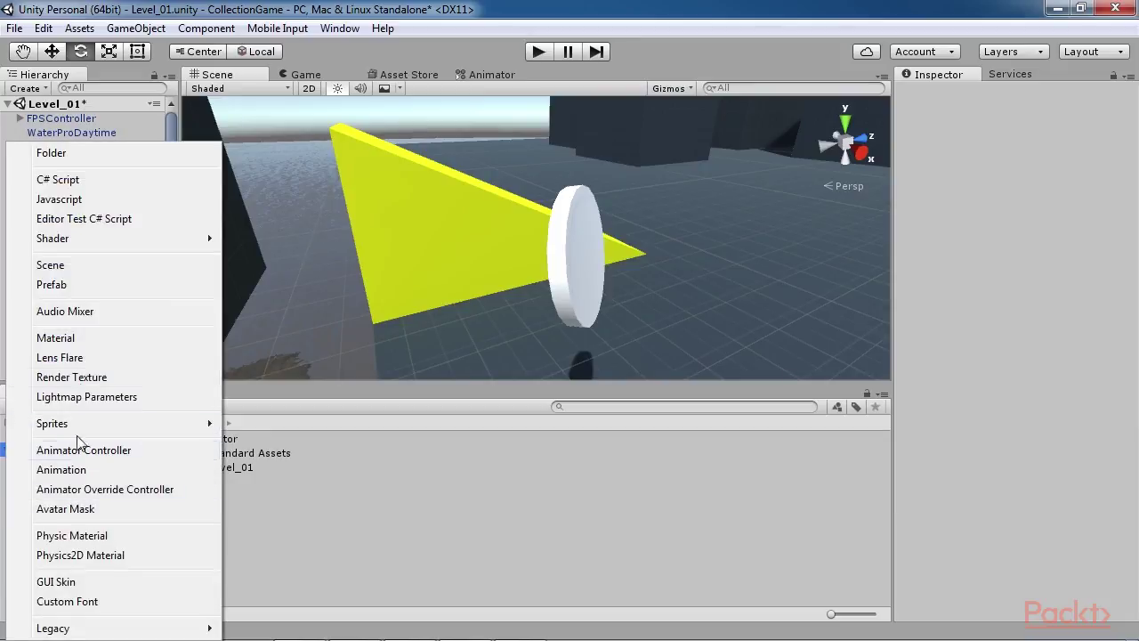
pyautogui.click(74, 344)
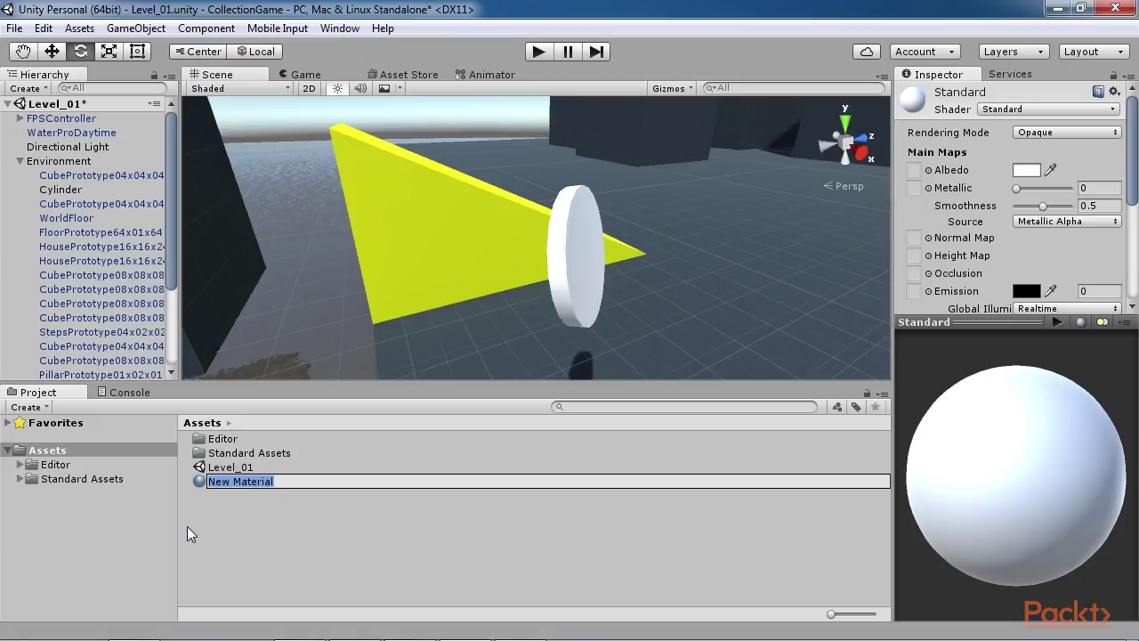
pyautogui.write('mat_Gol')
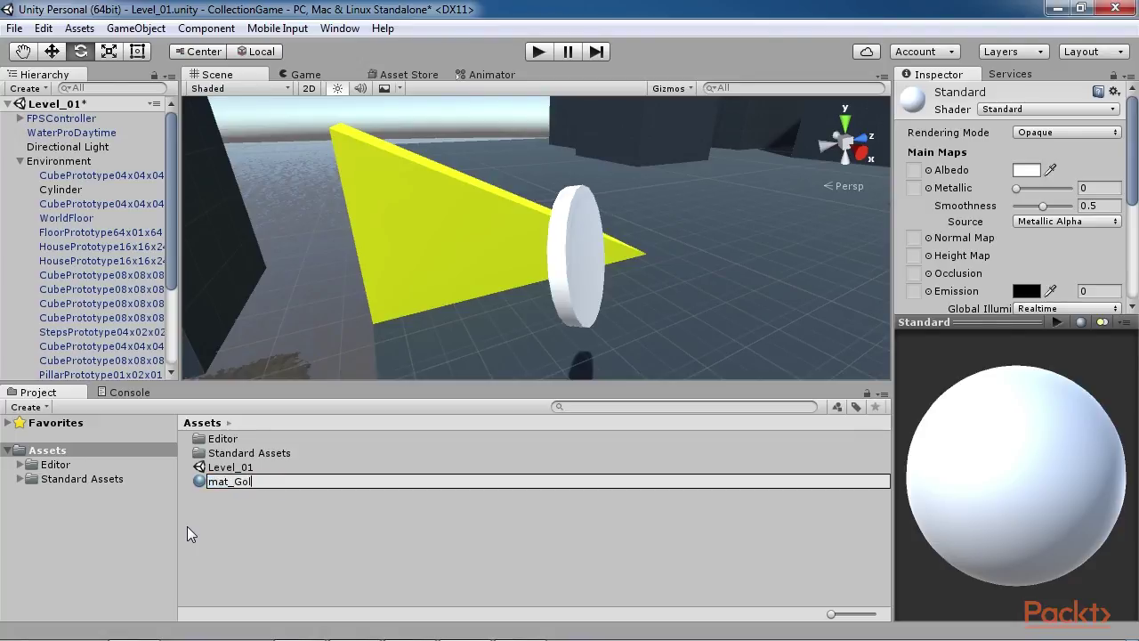
pyautogui.write('dCoin')
pyautogui.press('Return')
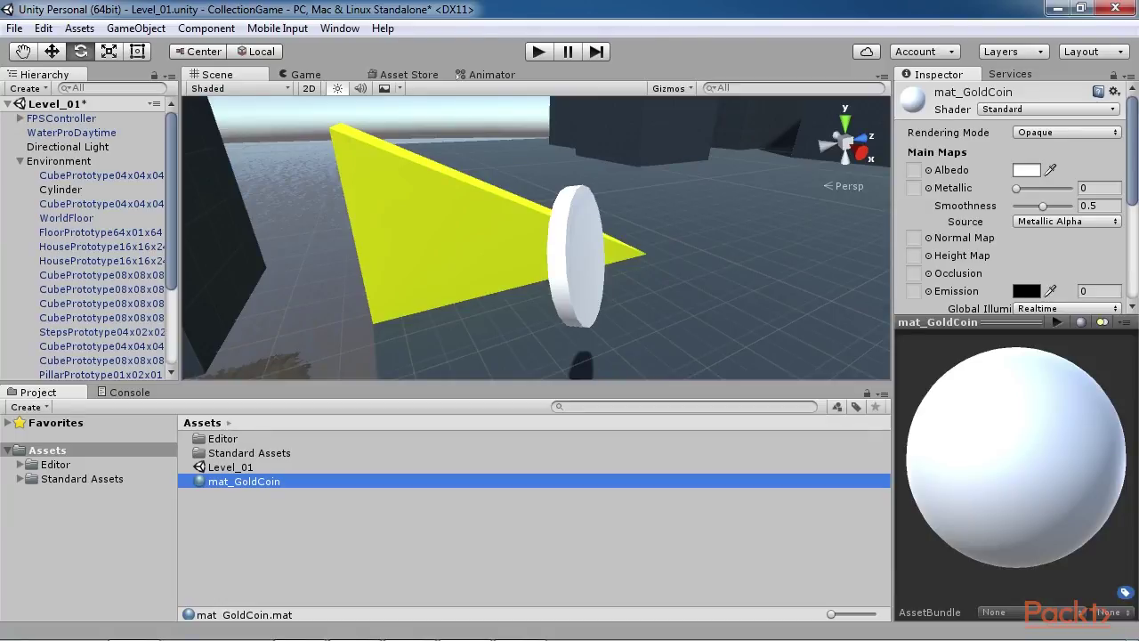
pyautogui.click(755, 533)
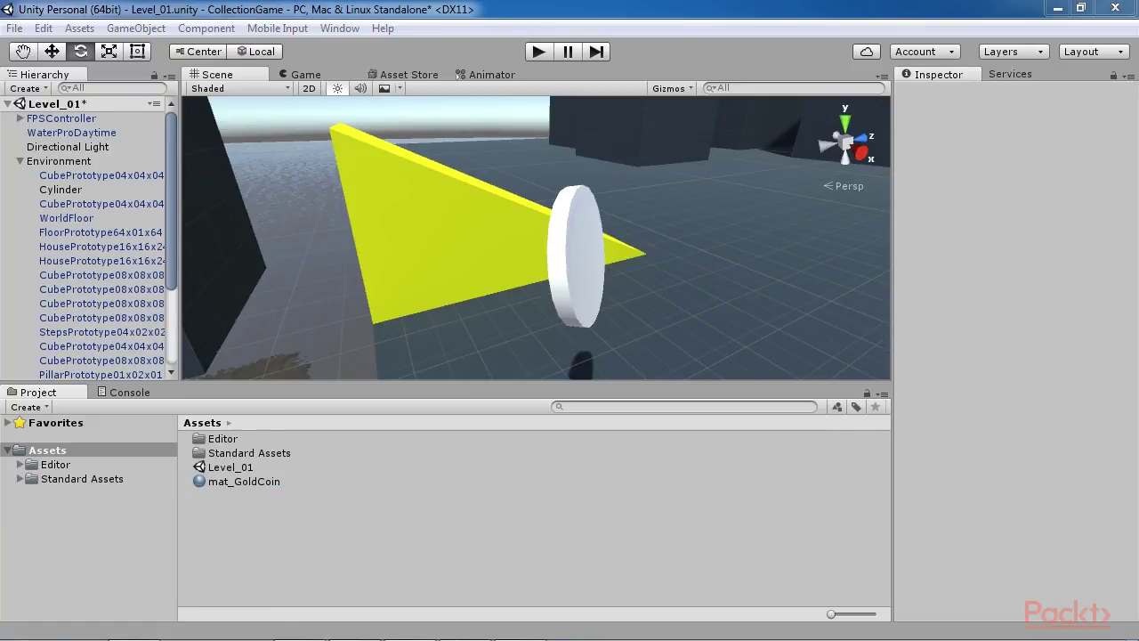
# - Show mat_GoldCoin in the Inspector and keep Standard as its shader
pyautogui.click(262, 479)
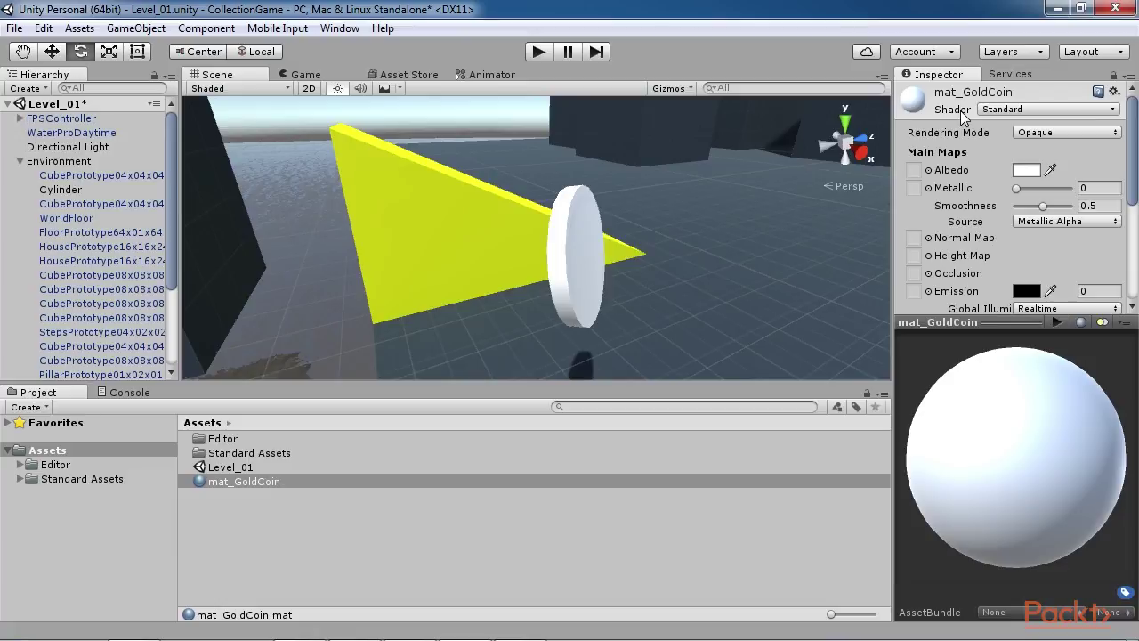
pyautogui.click(1017, 108)
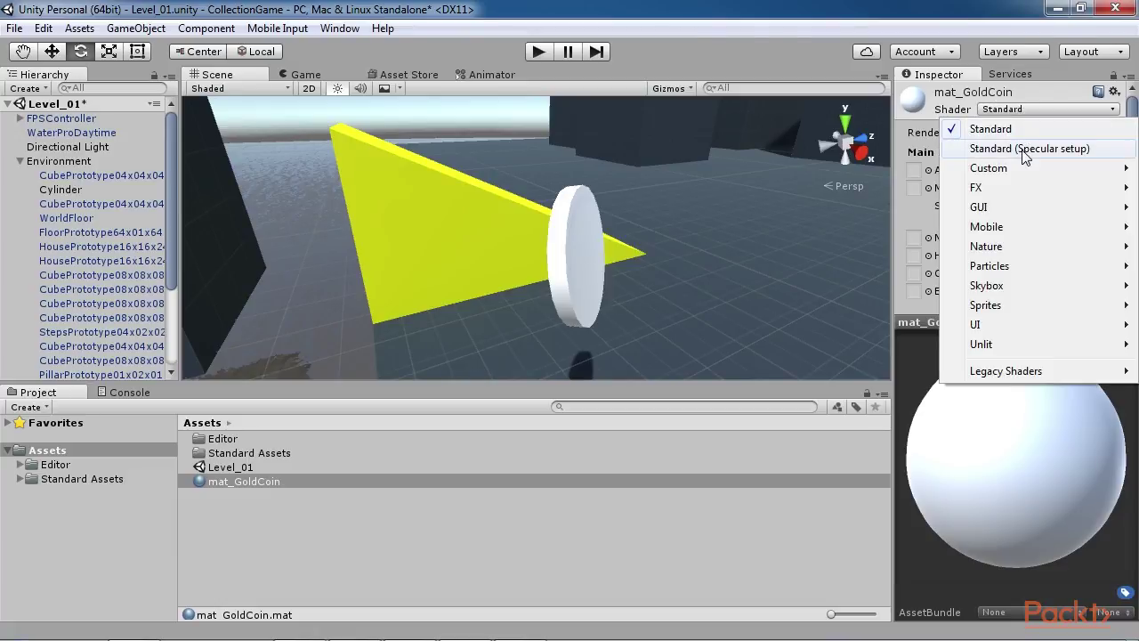
pyautogui.click(1023, 132)
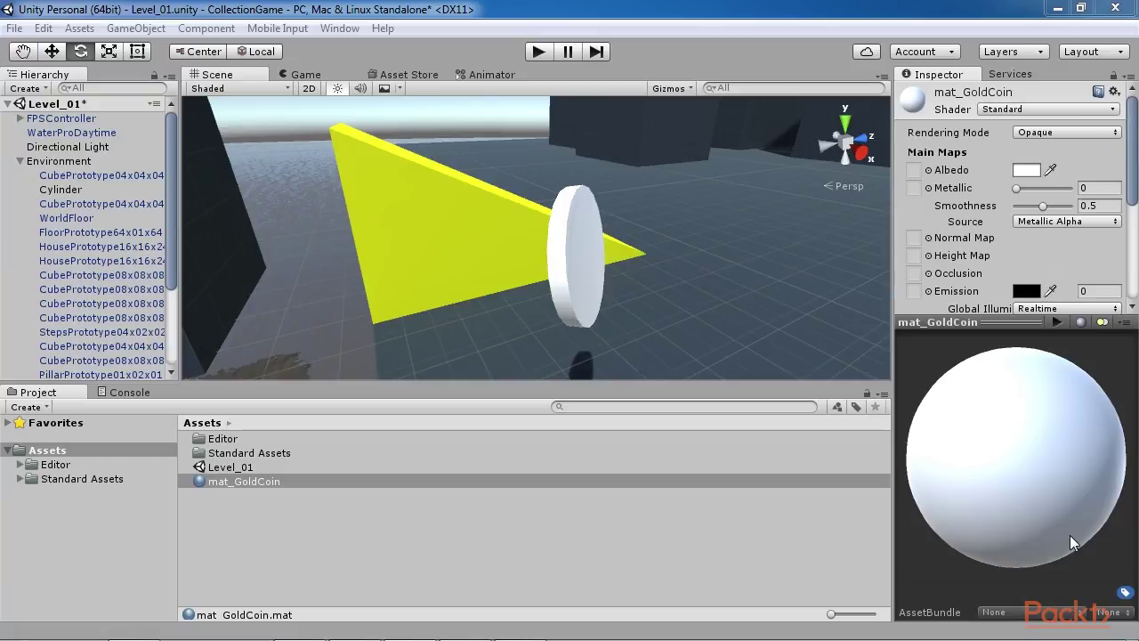
# - Set the albedo to gold-yellow C9C000FF: yellow hue, blue at 0, slightly more red
pyautogui.click(1026, 170)
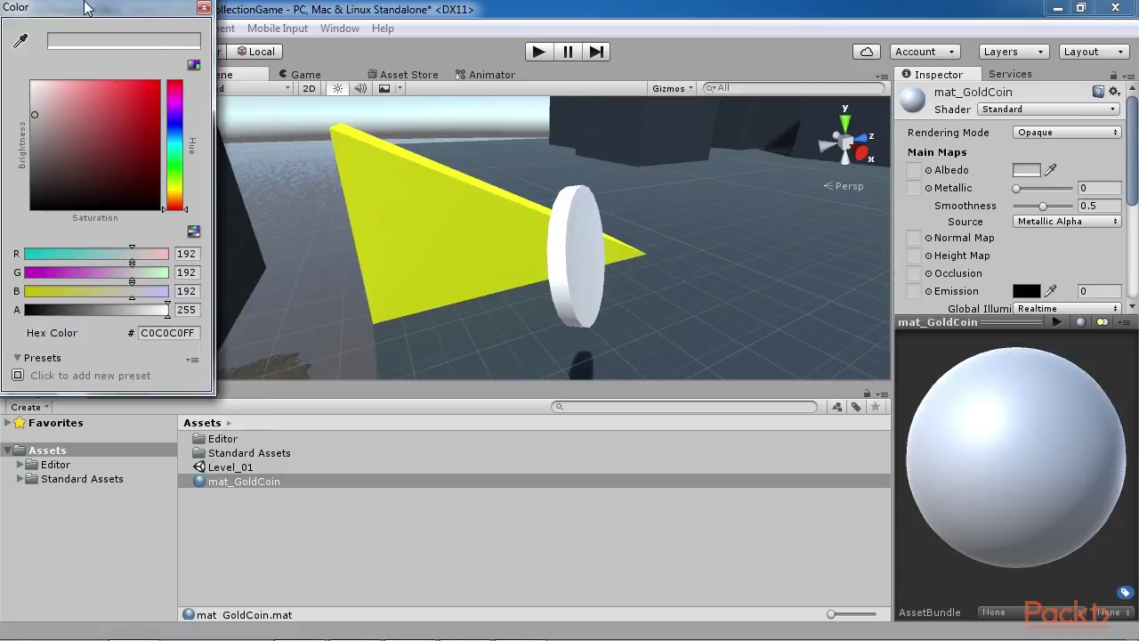
pyautogui.moveTo(87, 10); pyautogui.dragTo(755, 94)
pyautogui.moveTo(852, 286); pyautogui.dragTo(852, 271)
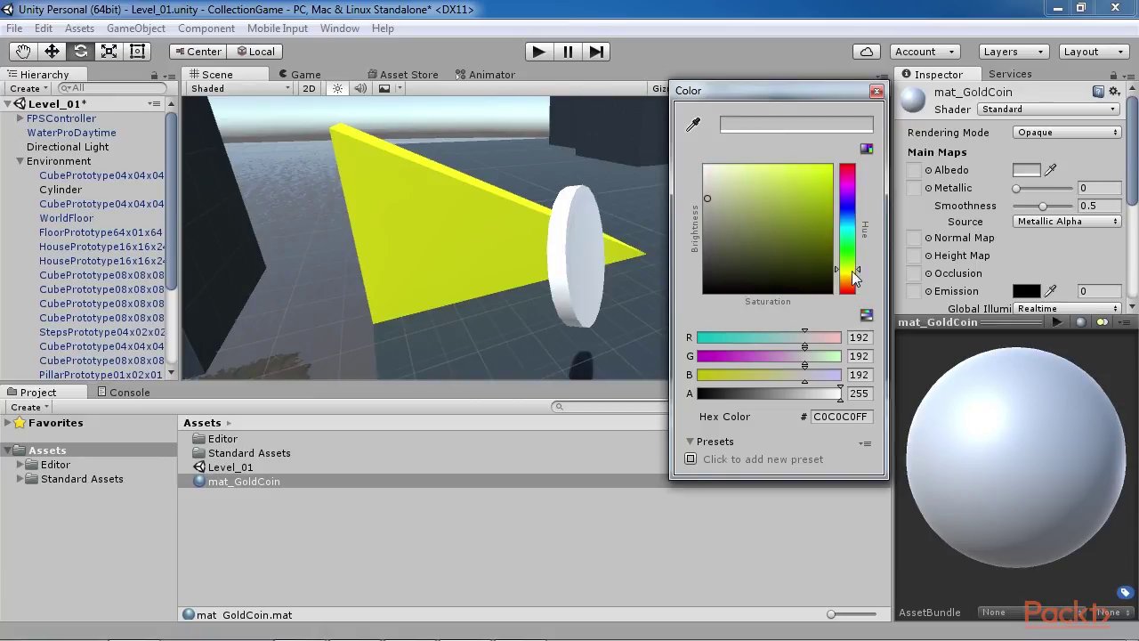
pyautogui.moveTo(804, 375); pyautogui.dragTo(698, 375)
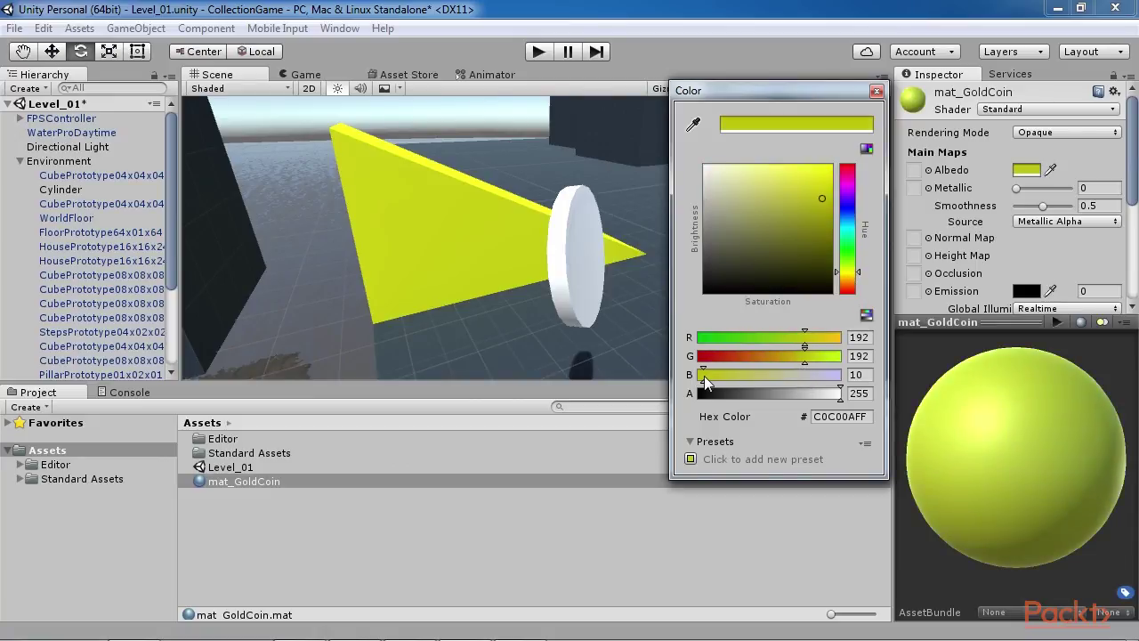
pyautogui.moveTo(805, 340); pyautogui.dragTo(834, 336)
pyautogui.press('Return')
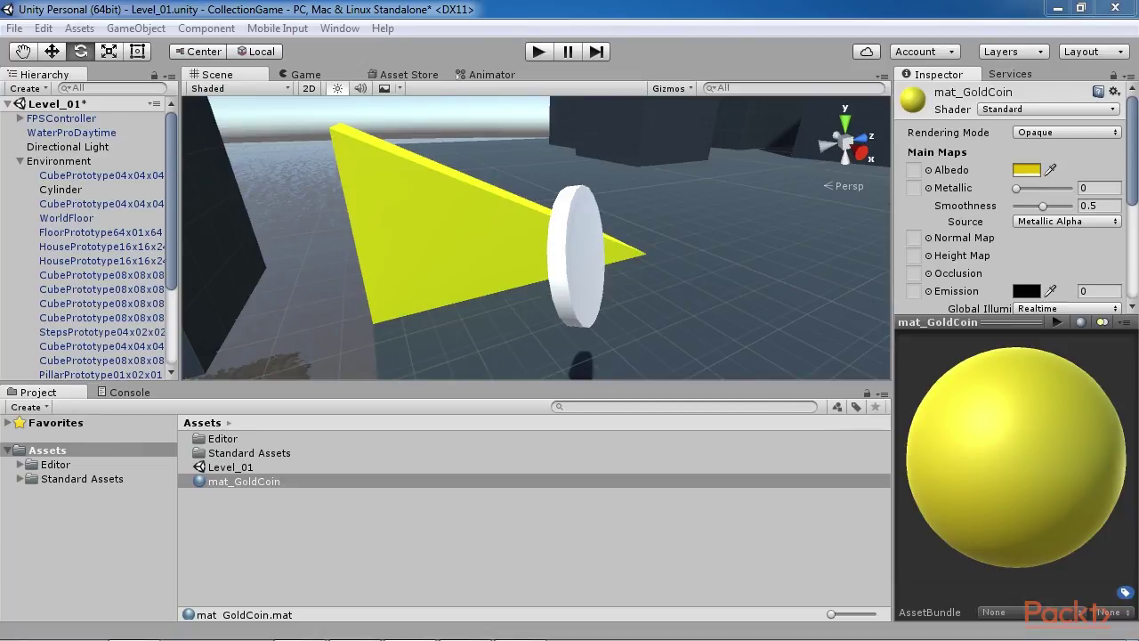
# - Set Metallic to 1, preview on cube, cylinder, torus and quad, then return to sphere
pyautogui.click(1017, 190)
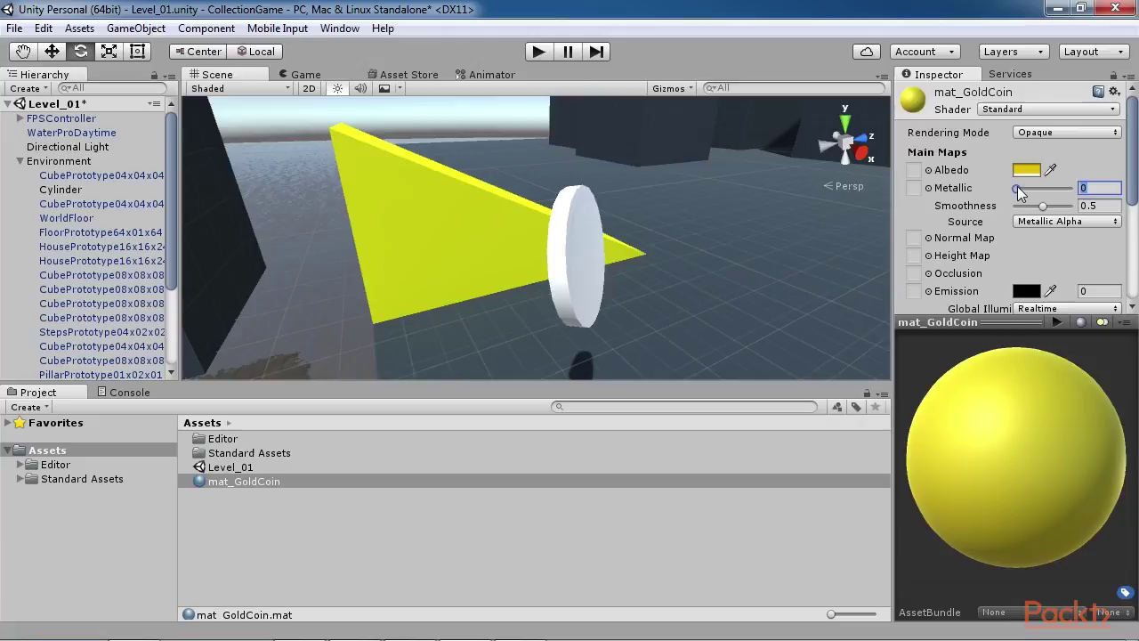
pyautogui.moveTo(1018, 188); pyautogui.dragTo(1071, 188)
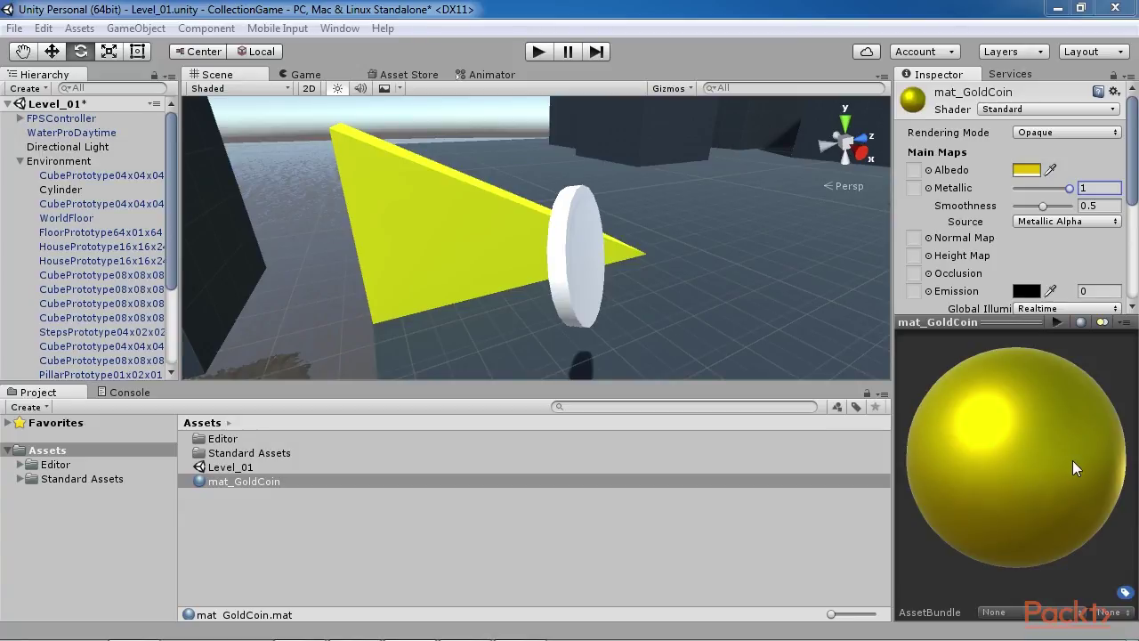
pyautogui.click(1082, 322)
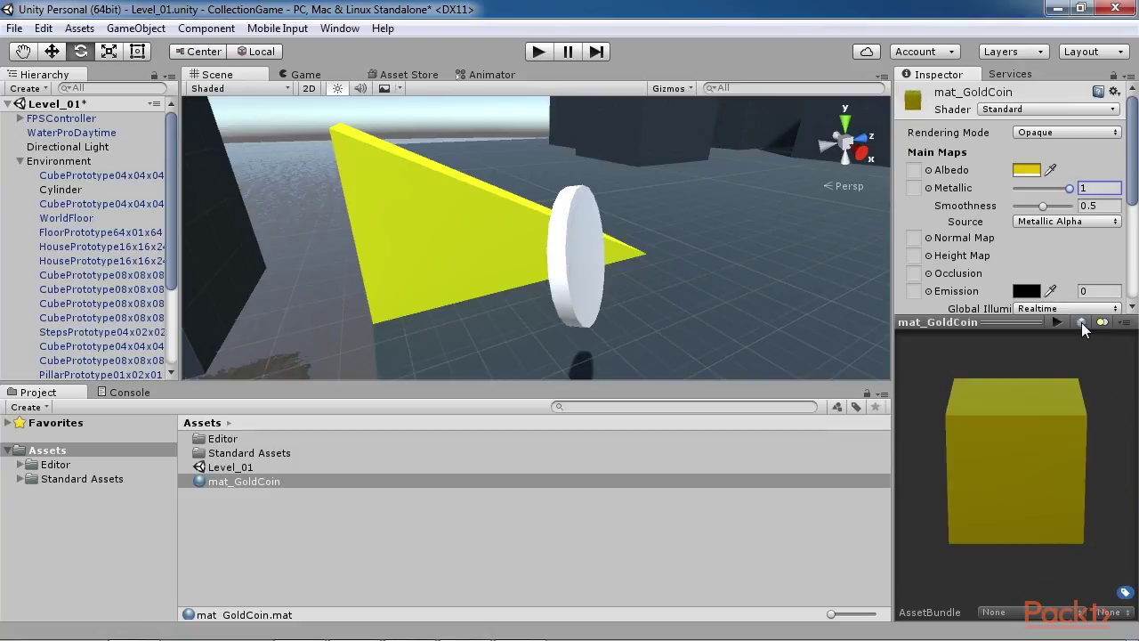
pyautogui.click(1082, 322)
pyautogui.moveTo(981, 435); pyautogui.dragTo(1023, 427)
pyautogui.click(1082, 323)
pyautogui.click(1082, 323)
pyautogui.click(1081, 322)
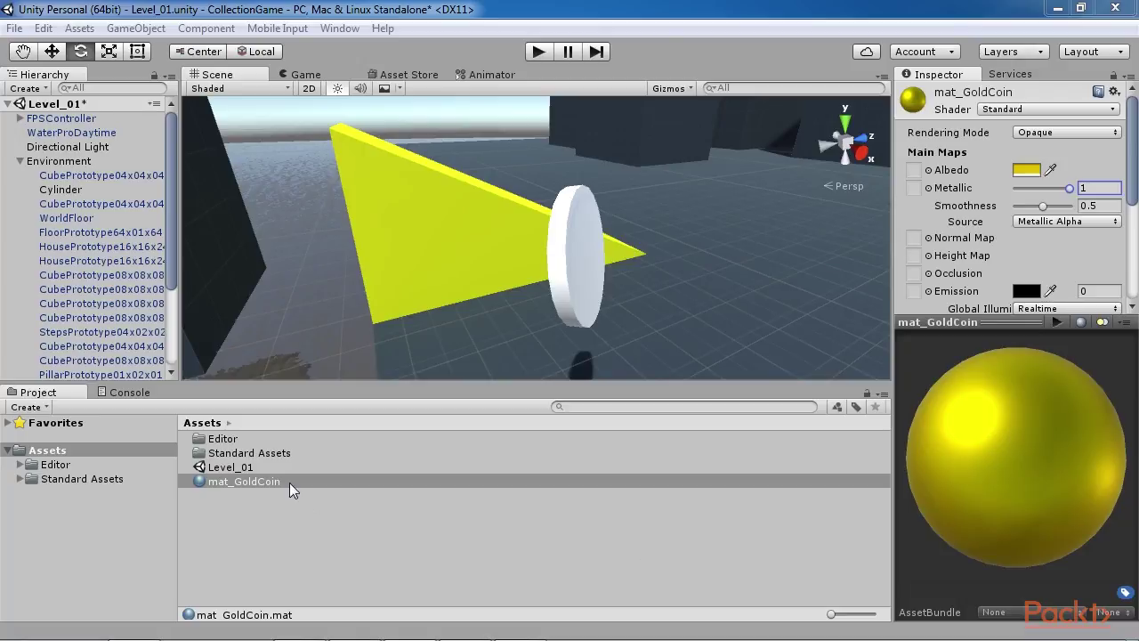
# - Drop mat_GoldCoin onto the cylinder coin, then select the now-gold coin to confirm
pyautogui.moveTo(290, 483); pyautogui.dragTo(663, 280)
pyautogui.click(573, 280)
pyautogui.click(735, 283)
pyautogui.click(594, 296)
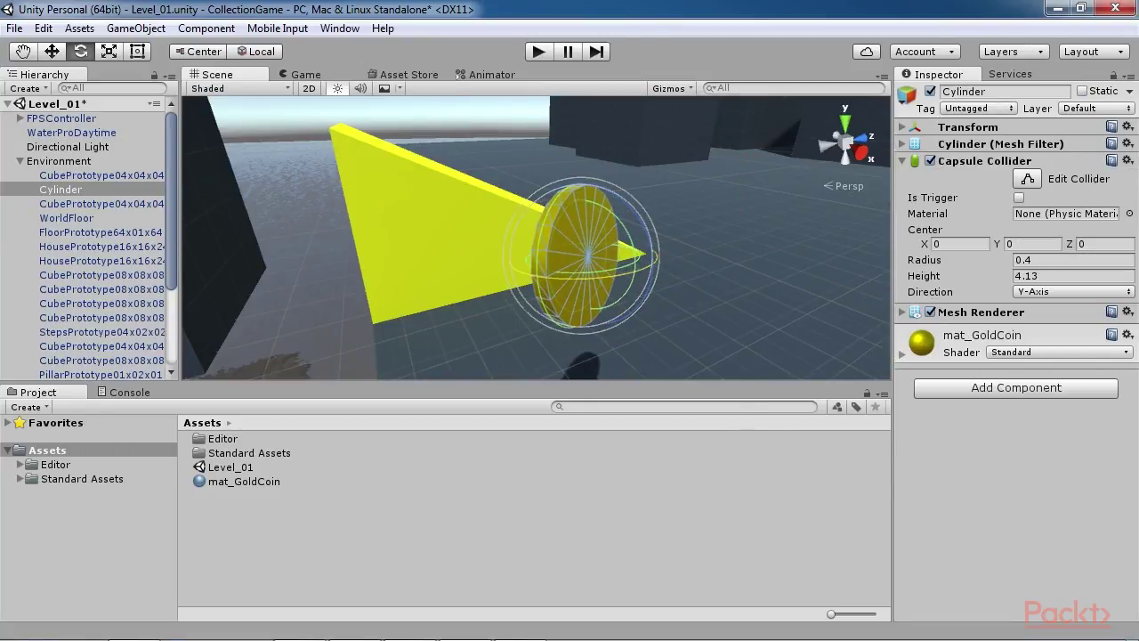
pyautogui.moveTo(627, 378); pyautogui.dragTo(618, 358, button='middle')
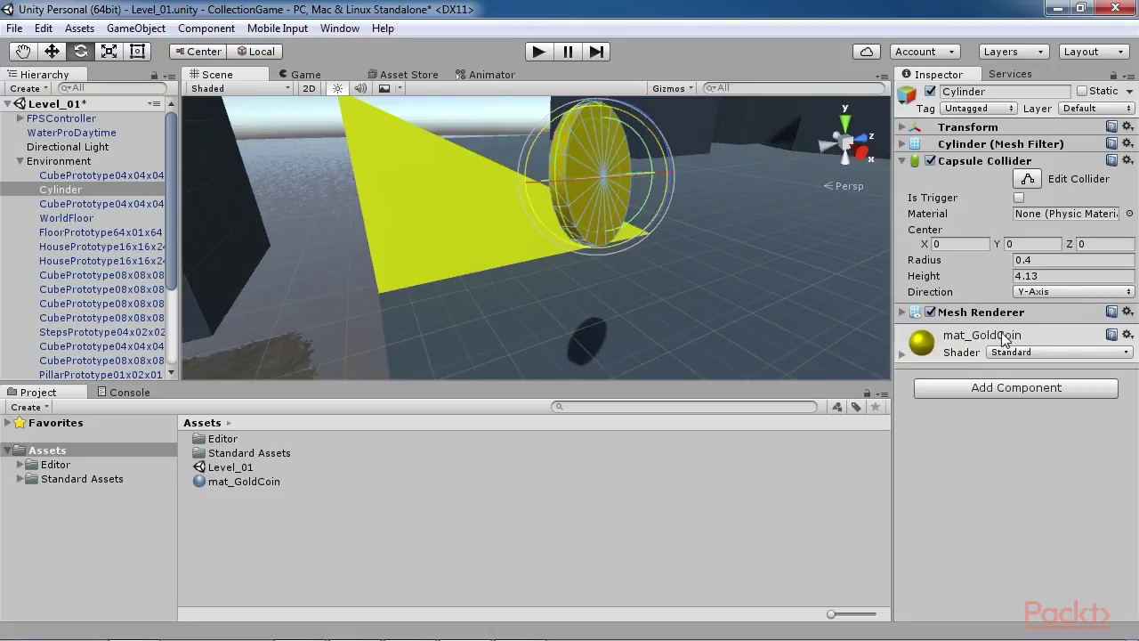
pyautogui.click(903, 354)
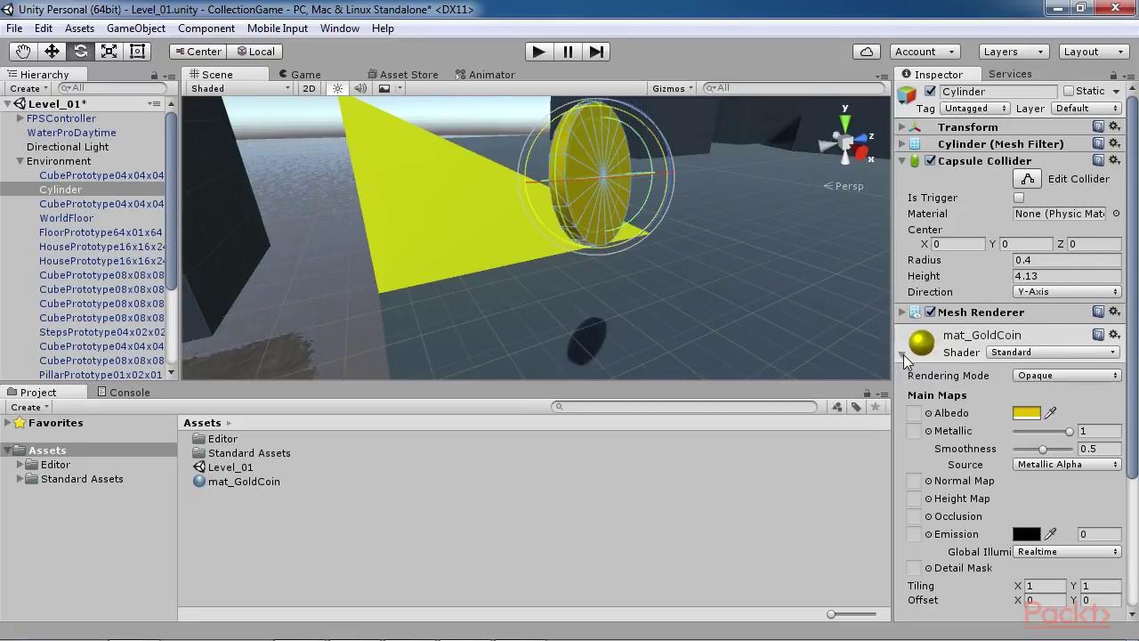
pyautogui.scroll(-5, 965, 476)
pyautogui.scroll(5, 965, 476)
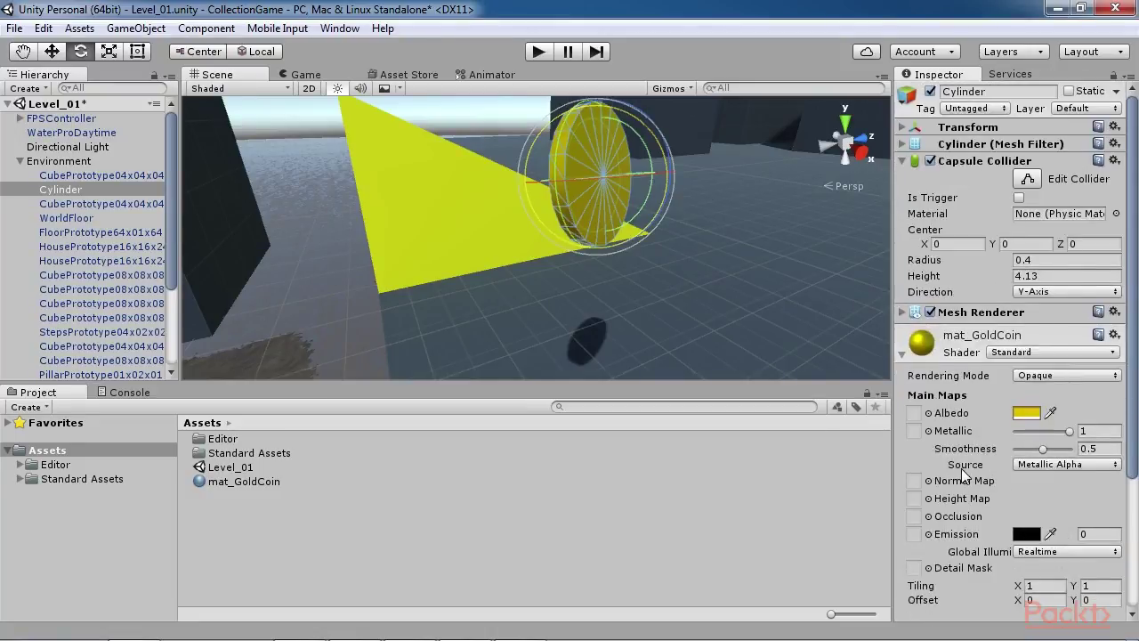
pyautogui.click(902, 353)
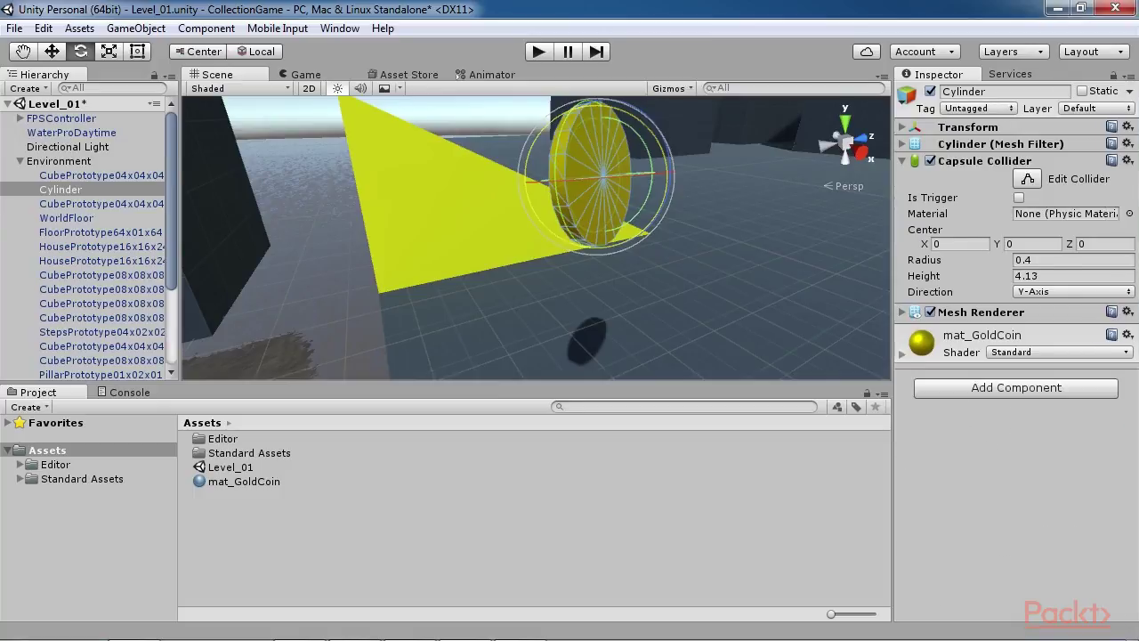